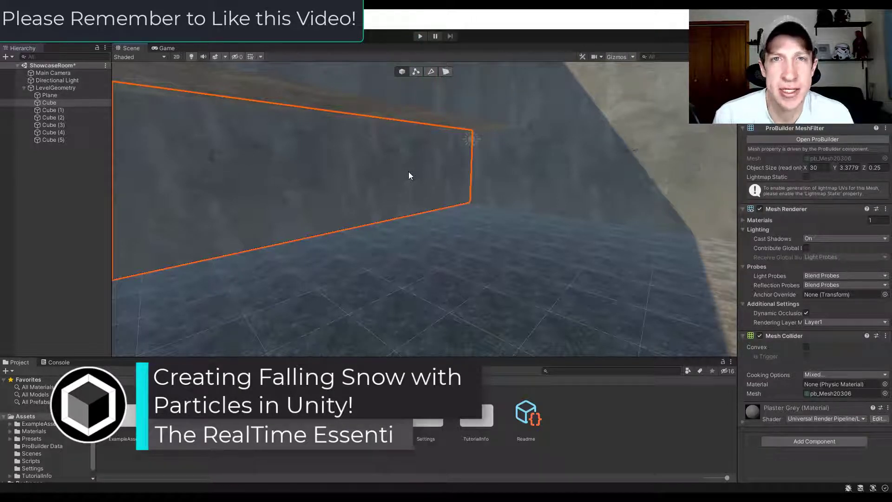
# Step: Add a Particle System via Effects in the Hierarchy, shift it along Z, and align it with the scene view
pyautogui.moveTo(453, 202); pyautogui.dragTo(453, 202, button='right')
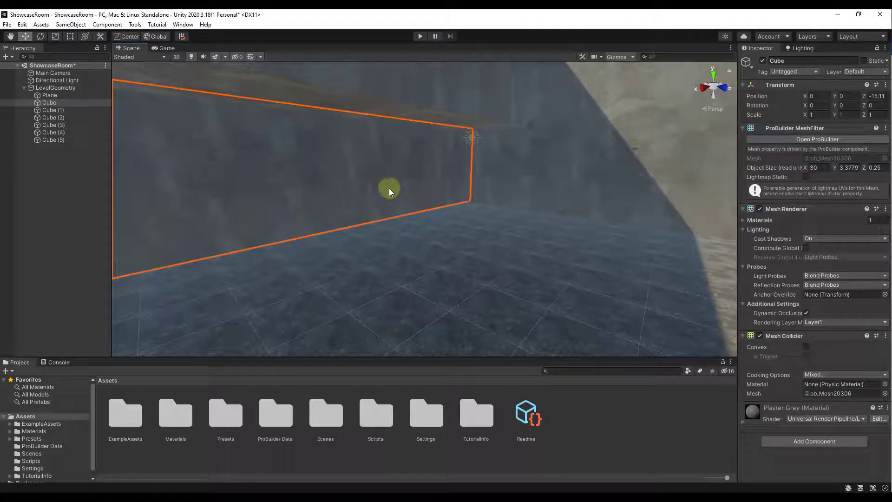
pyautogui.rightClick(39, 173)
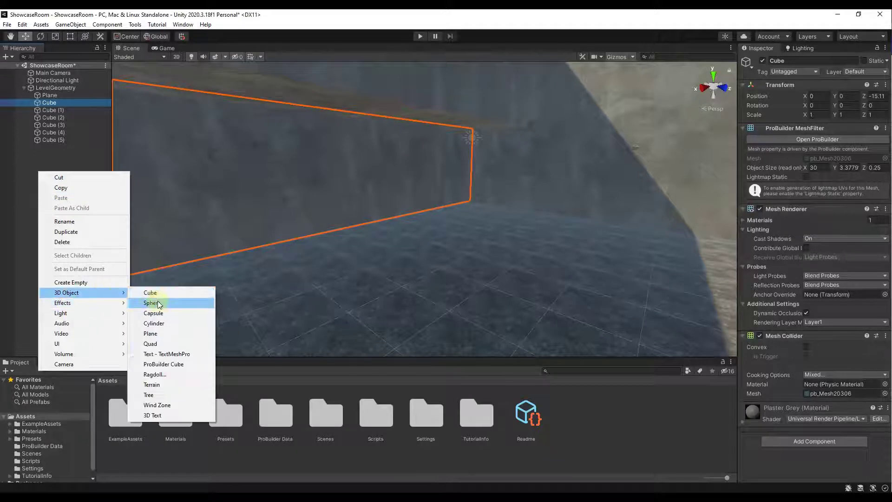
pyautogui.moveTo(103, 304)
pyautogui.click(139, 303)
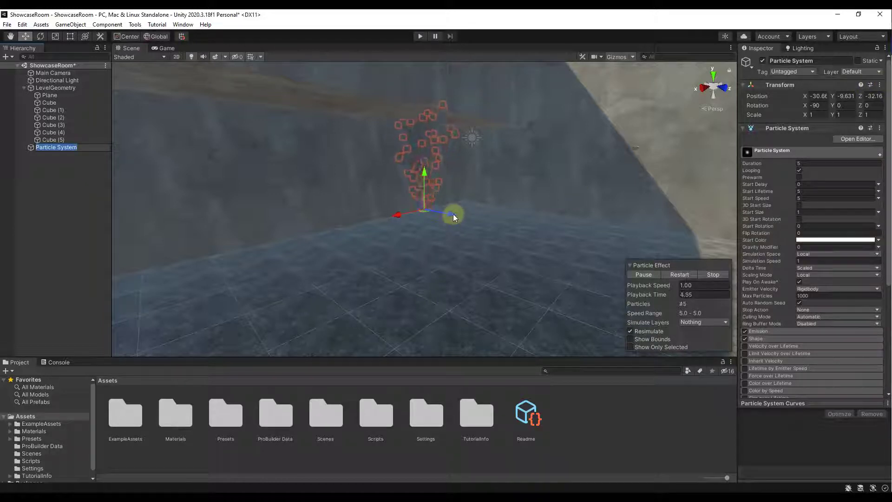
pyautogui.moveTo(455, 215); pyautogui.dragTo(417, 286)
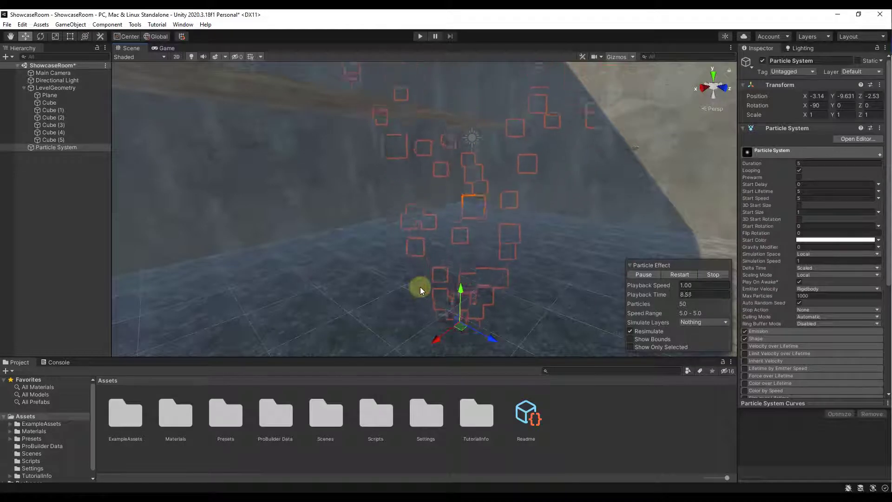
pyautogui.hotkey('ctrl', 'shift', 'f')
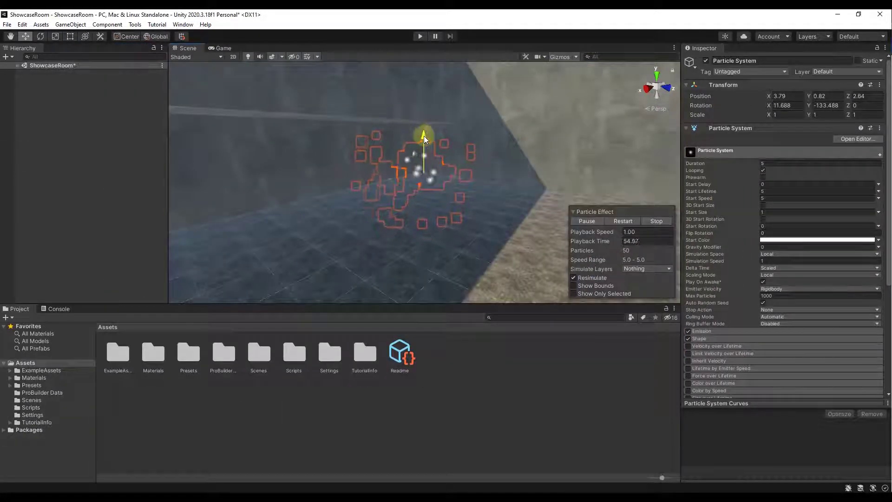
# Step: Move the Particle System sideways to X 5.5 and raise it slightly, to 5.5, 1.32, 3.81
pyautogui.keyDown('alt'); pyautogui.moveTo(424, 136); pyautogui.dragTo(455, 164); pyautogui.keyUp('alt')
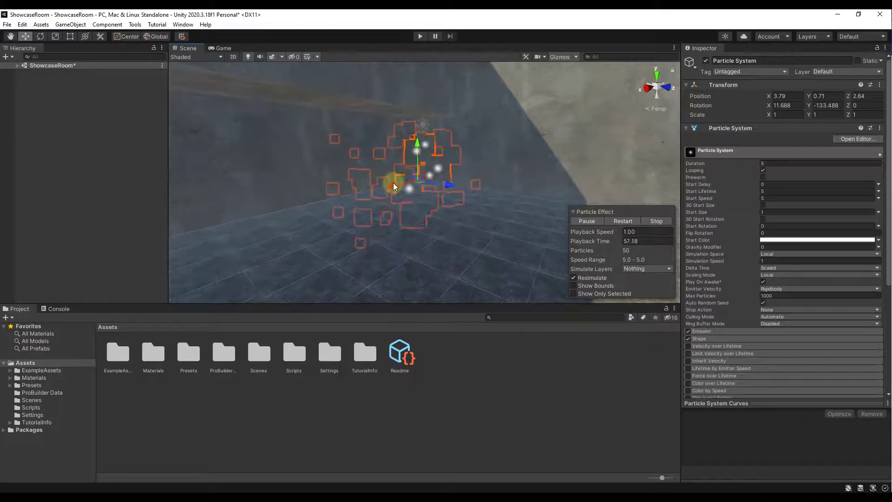
pyautogui.moveTo(360, 204); pyautogui.dragTo(444, 200)
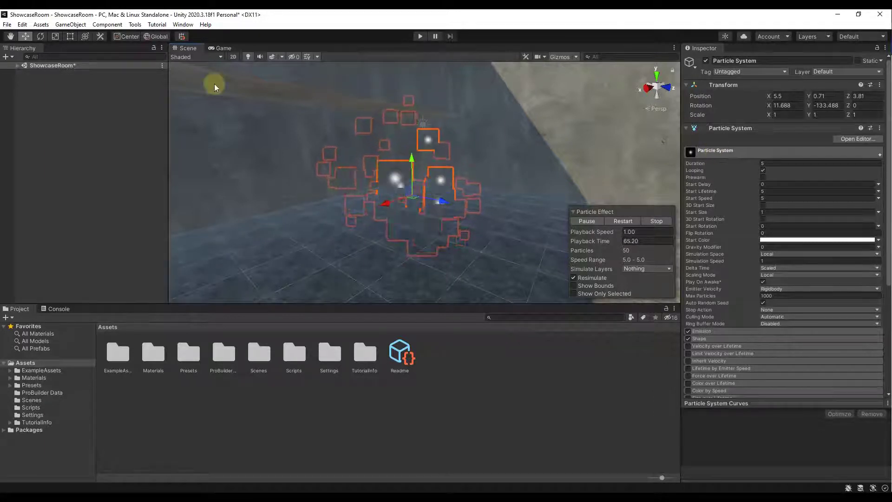
pyautogui.click(16, 66)
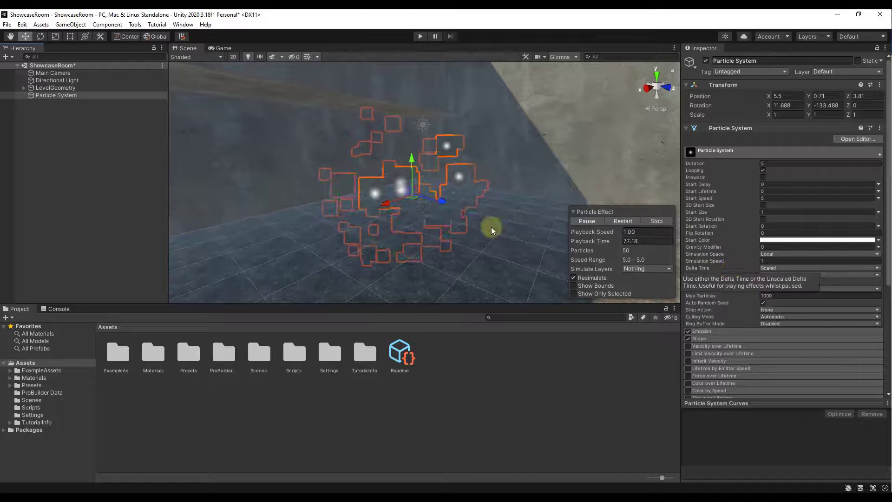
pyautogui.moveTo(414, 141); pyautogui.dragTo(414, 132)
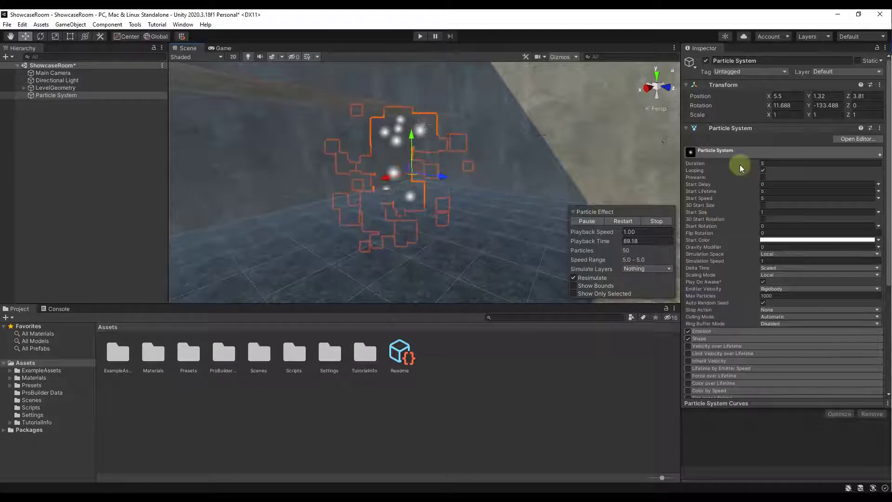
# Step: Set Start Speed to 0 and raise the emitter a little
pyautogui.click(771, 198)
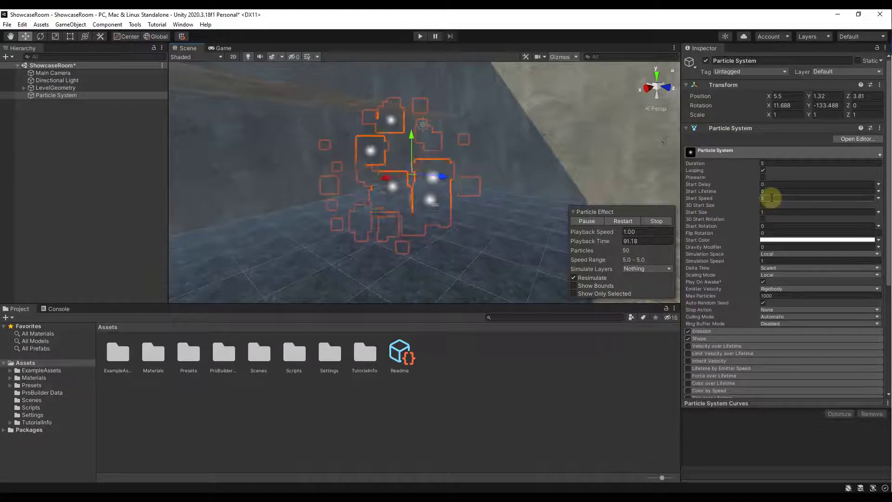
pyautogui.write('0')
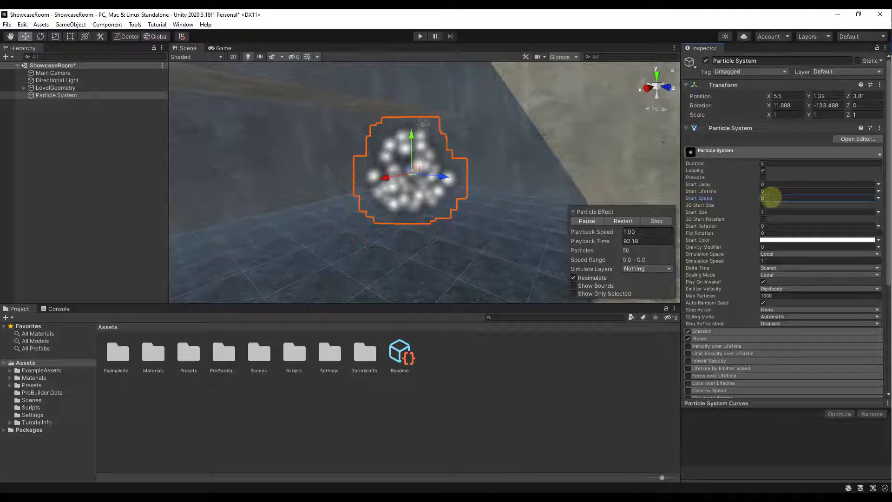
pyautogui.moveTo(414, 144); pyautogui.dragTo(413, 129)
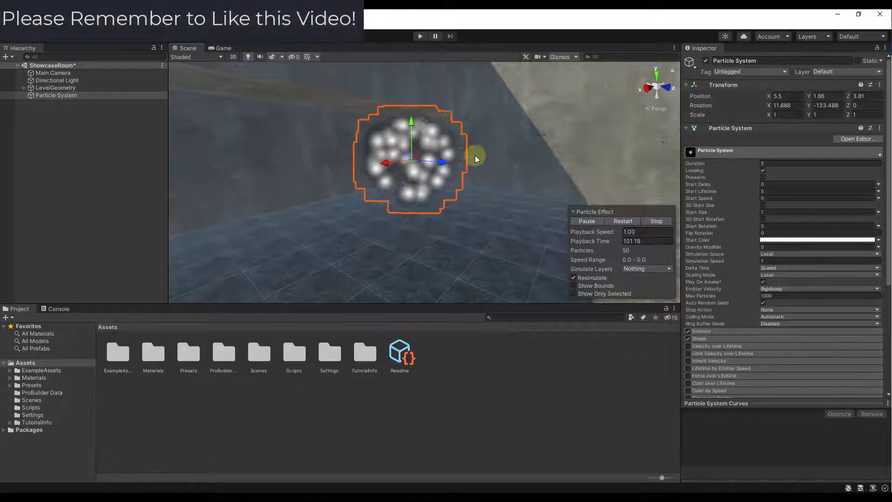
# Step: Set Gravity Modifier to 1 and lift the emitter further, to Y 2.16
pyautogui.click(766, 249)
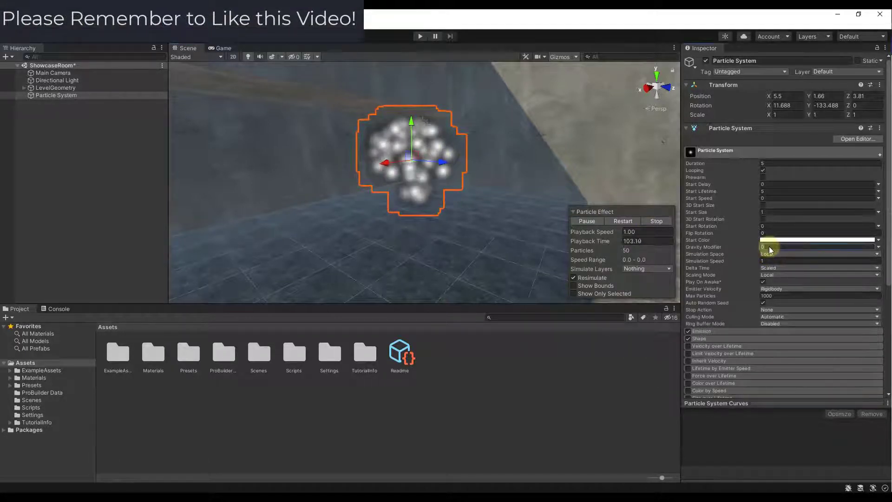
pyautogui.write('1')
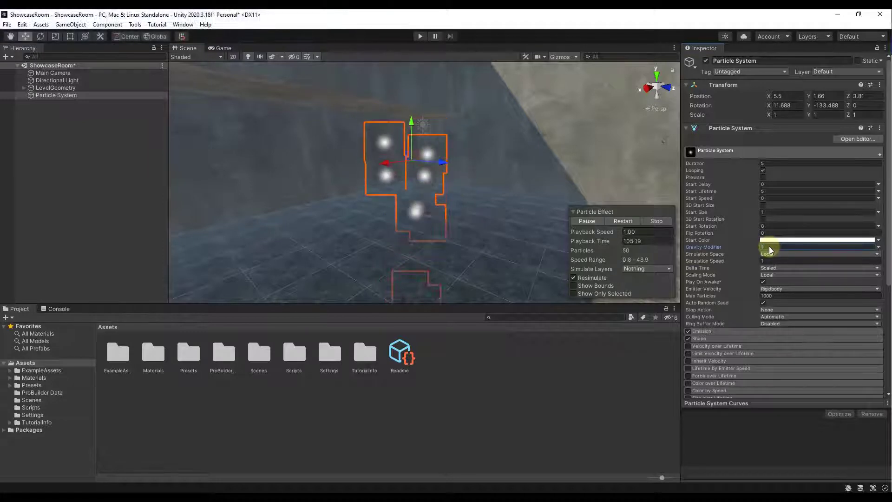
pyautogui.moveTo(410, 126); pyautogui.dragTo(412, 105)
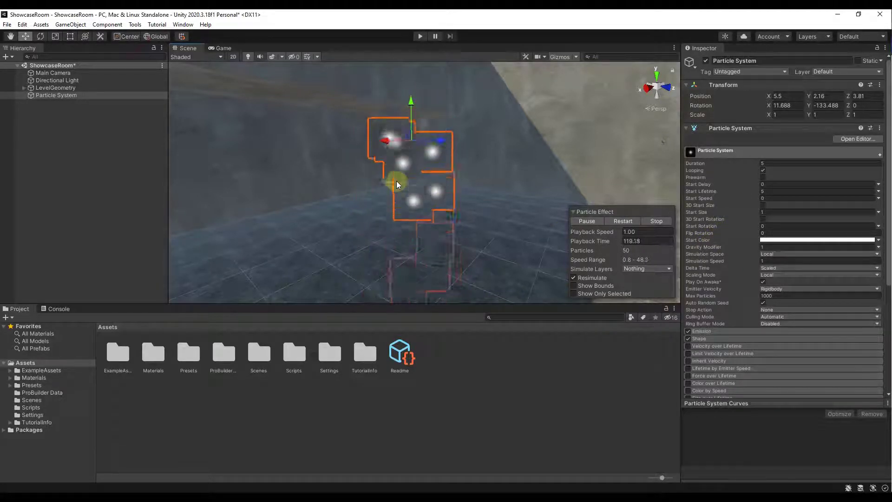
# Step: Set the particles' Start Size to 0.15 and nudge the emitter upward
pyautogui.doubleClick(770, 214)
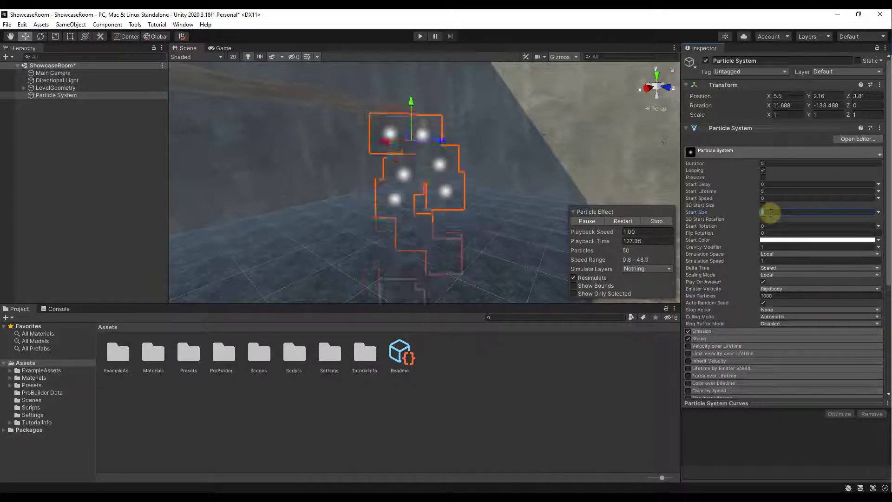
pyautogui.write('.15')
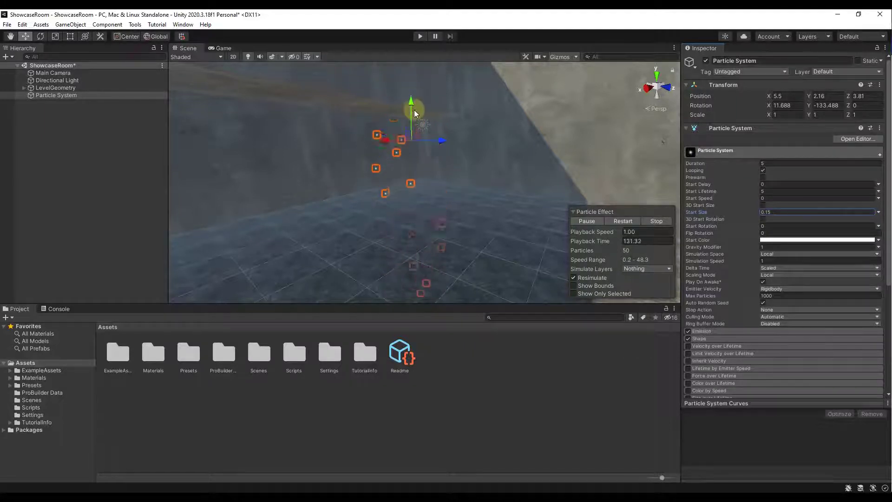
pyautogui.moveTo(411, 107); pyautogui.dragTo(408, 122)
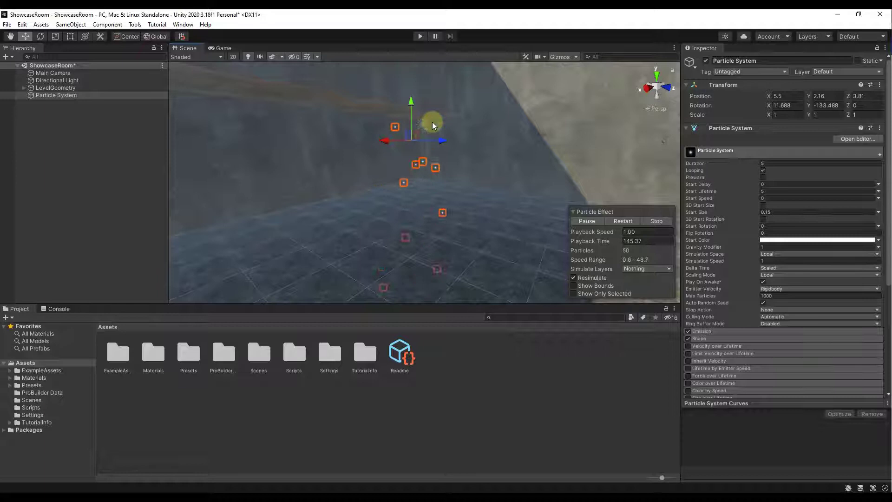
# Step: Change the emitter Shape from Cone to Box and reset its rotation to 0, 0, 0
pyautogui.click(699, 338)
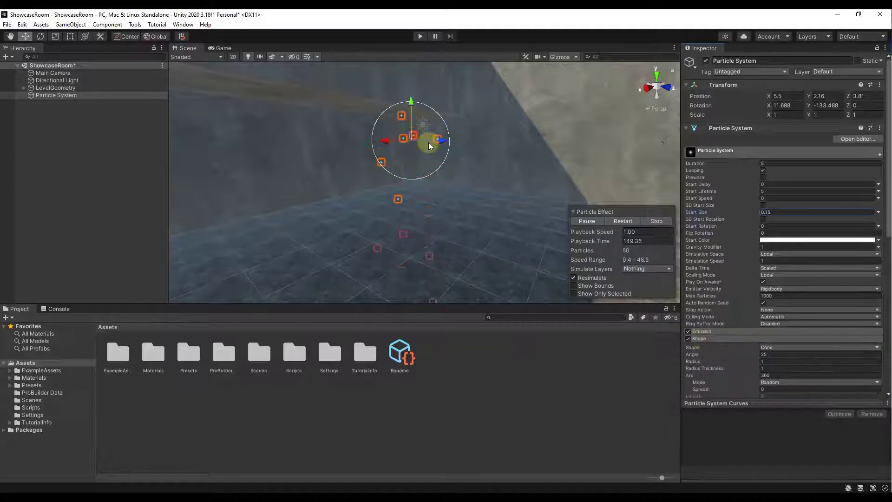
pyautogui.click(774, 349)
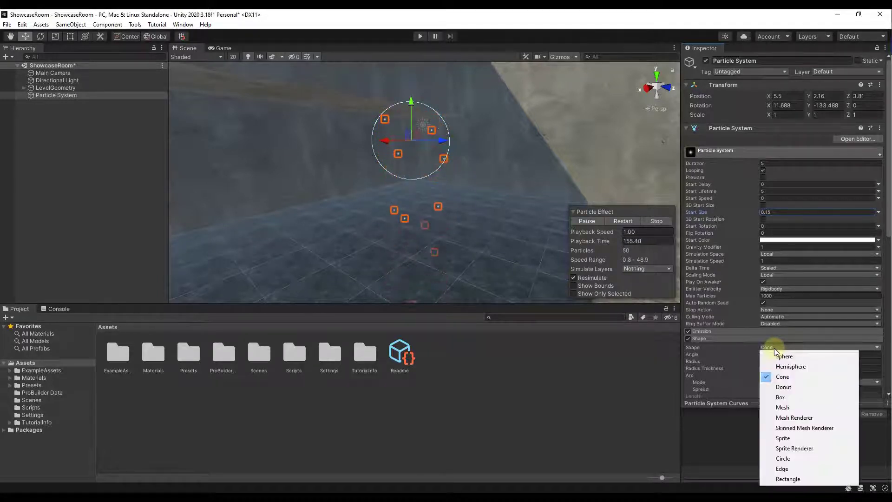
pyautogui.click(780, 399)
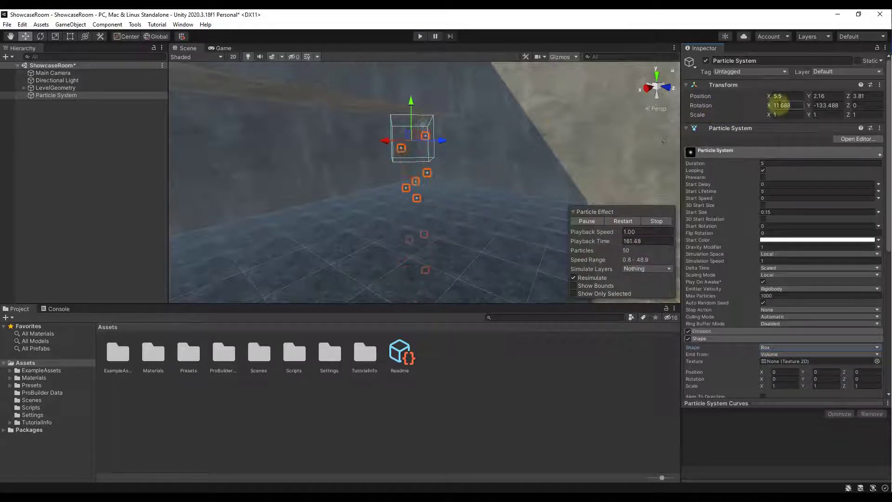
pyautogui.click(783, 105)
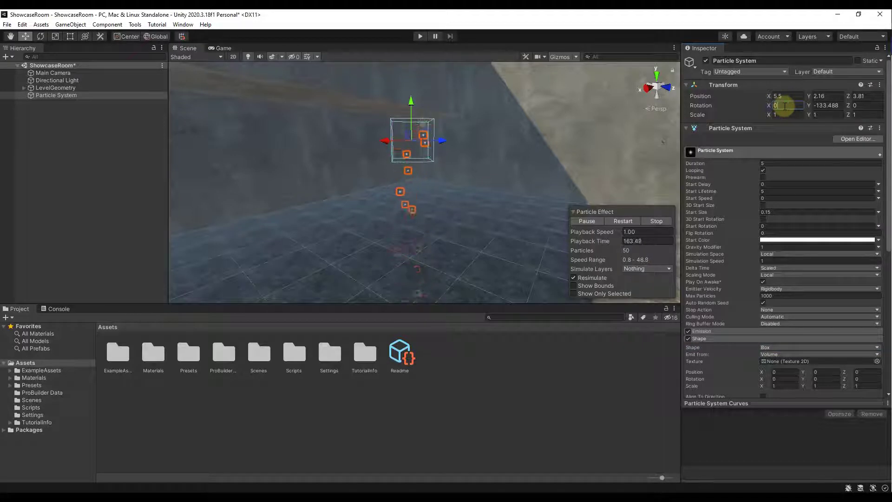
pyautogui.write('0')
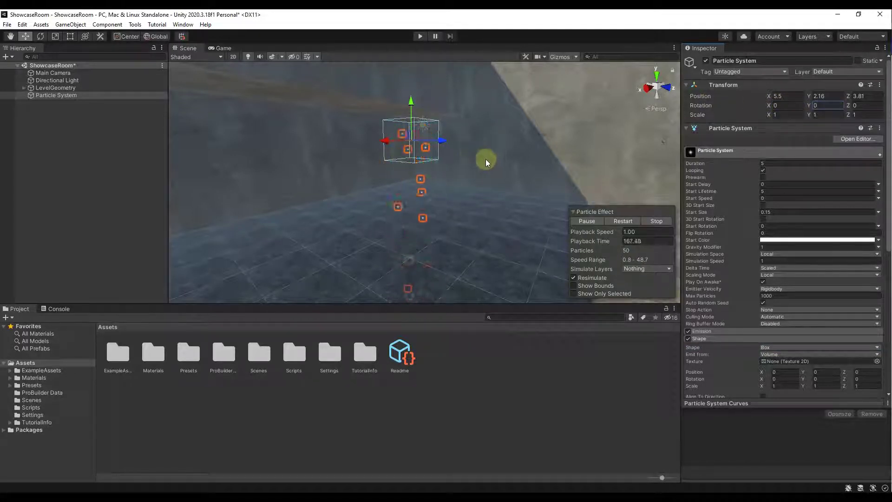
# Step: Scale the box emitter to a 3.47, 0.04, 1.47 slab and raise it near the ceiling
pyautogui.scroll(-3, 717, 375)
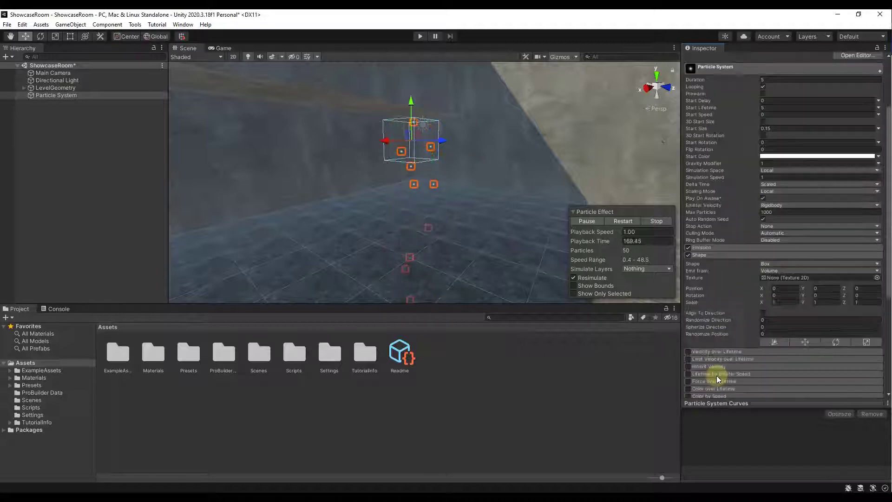
pyautogui.moveTo(412, 184); pyautogui.dragTo(541, 132, button='right')
pyautogui.moveTo(541, 132); pyautogui.dragTo(428, 125)
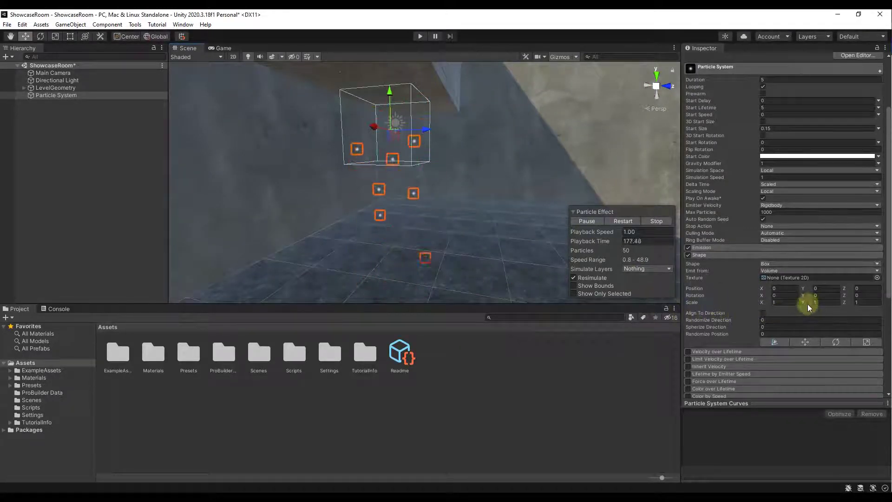
pyautogui.moveTo(808, 305); pyautogui.dragTo(786, 301)
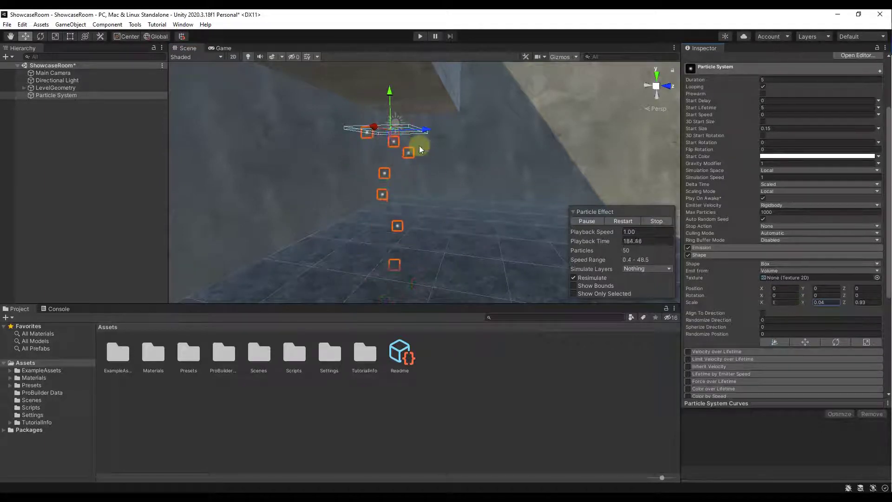
pyautogui.keyDown('alt'); pyautogui.moveTo(465, 160); pyautogui.dragTo(447, 159); pyautogui.keyUp('alt')
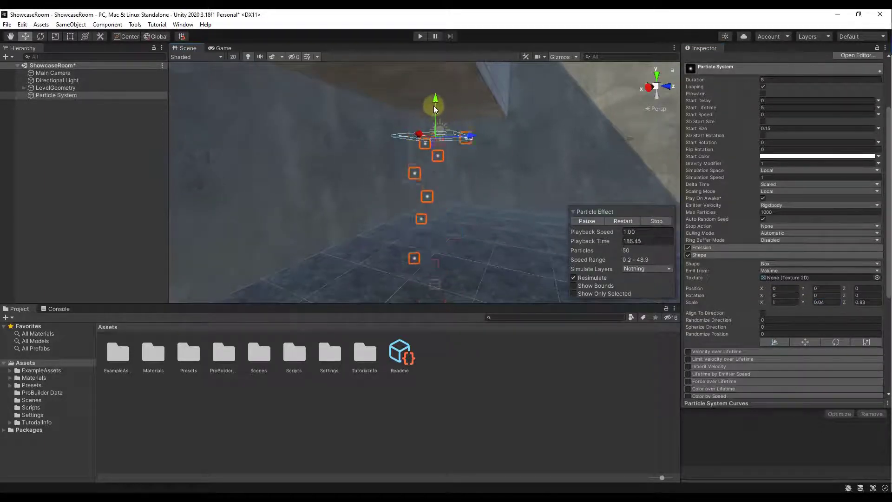
pyautogui.moveTo(433, 105); pyautogui.dragTo(428, 71)
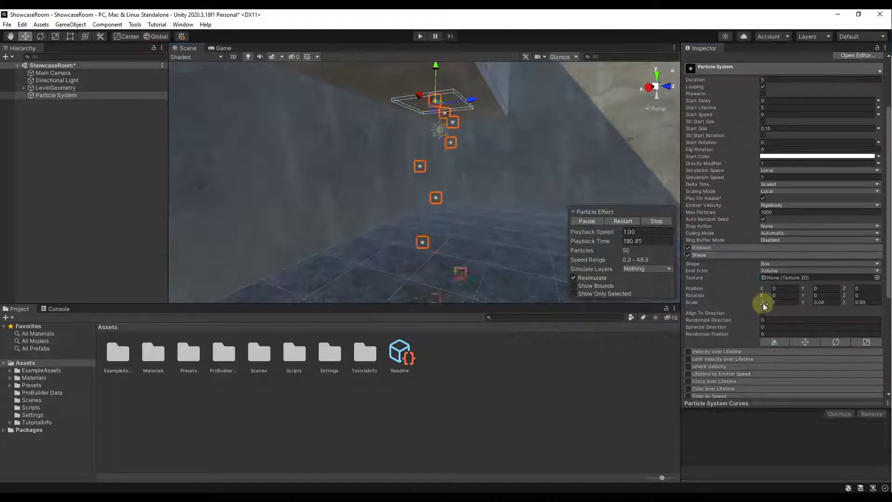
pyautogui.moveTo(763, 303); pyautogui.dragTo(860, 300)
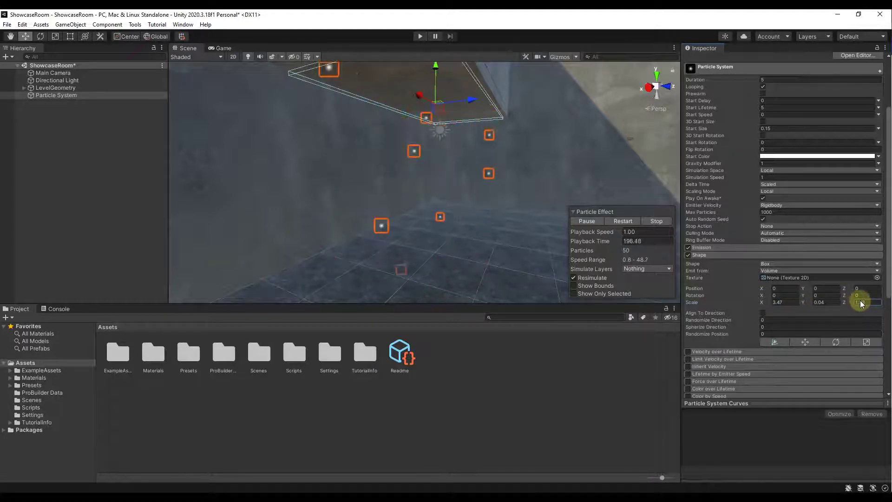
pyautogui.keyDown('alt'); pyautogui.moveTo(564, 147); pyautogui.dragTo(481, 111); pyautogui.keyUp('alt')
pyautogui.keyDown('alt'); pyautogui.moveTo(514, 167); pyautogui.dragTo(522, 190); pyautogui.keyUp('alt')
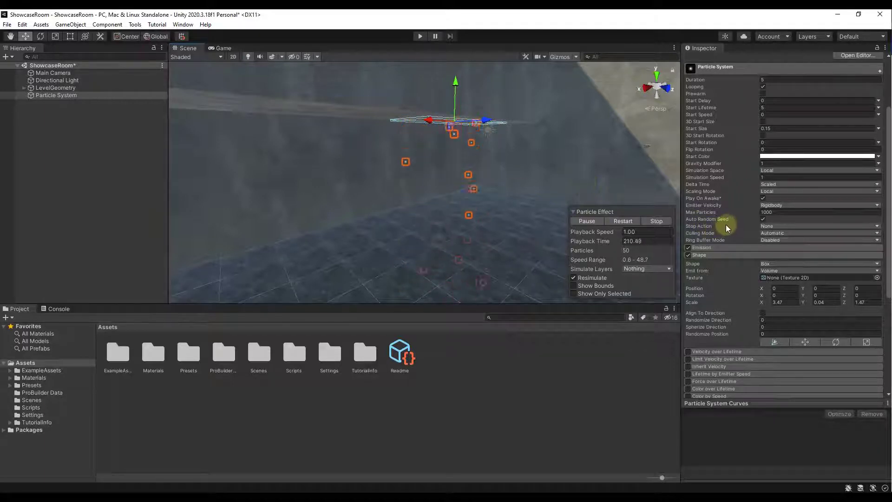
# Step: Collapse Shape, expand Emission, and set Rate over Time to 1000
pyautogui.click(703, 255)
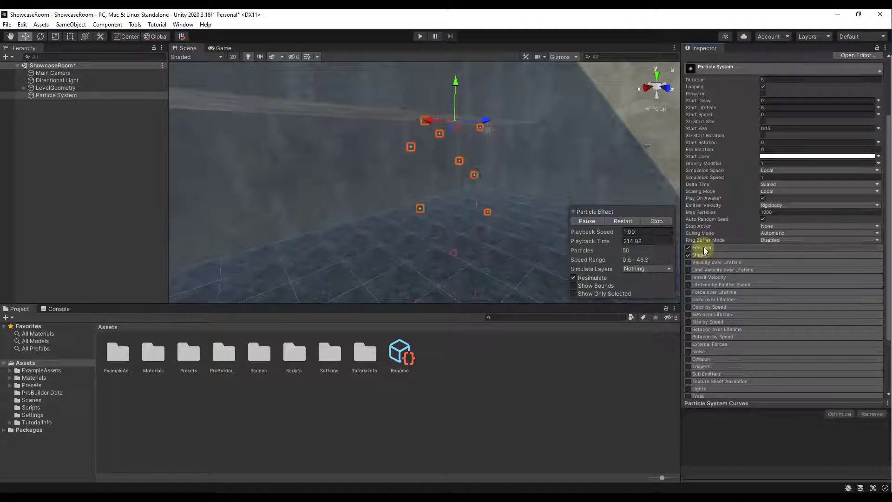
pyautogui.click(702, 247)
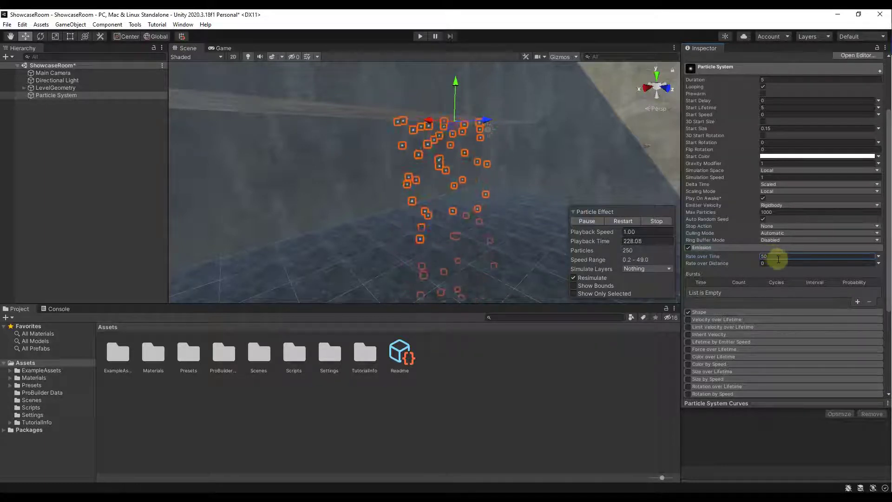
pyautogui.doubleClick(764, 257)
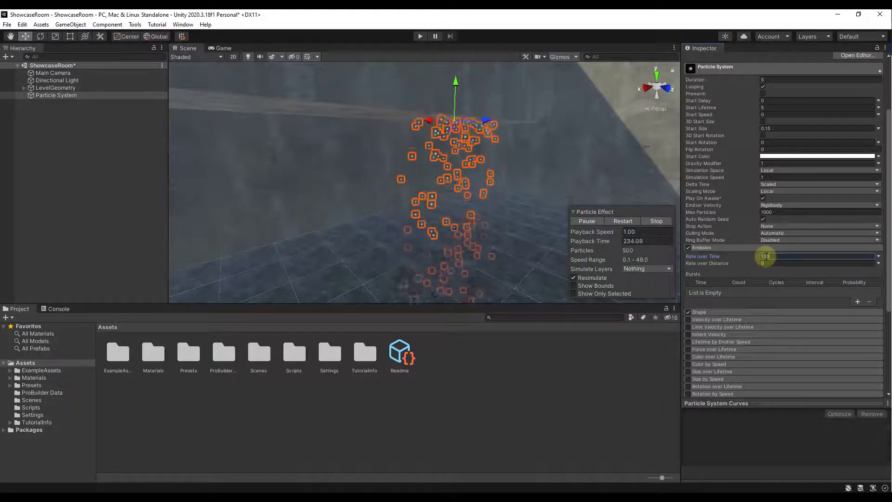
pyautogui.write('0')
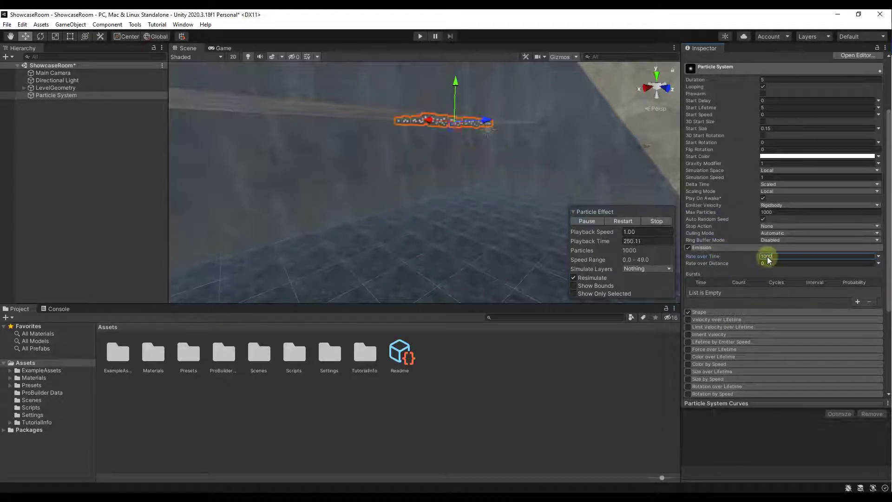
pyautogui.press('Return')
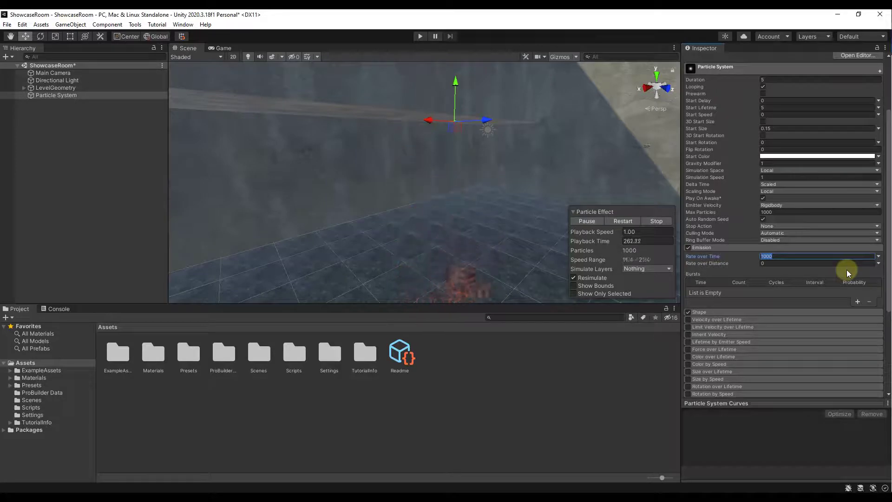
# Step: Lower Rate over Time to 100, then settle on 50
pyautogui.write('100')
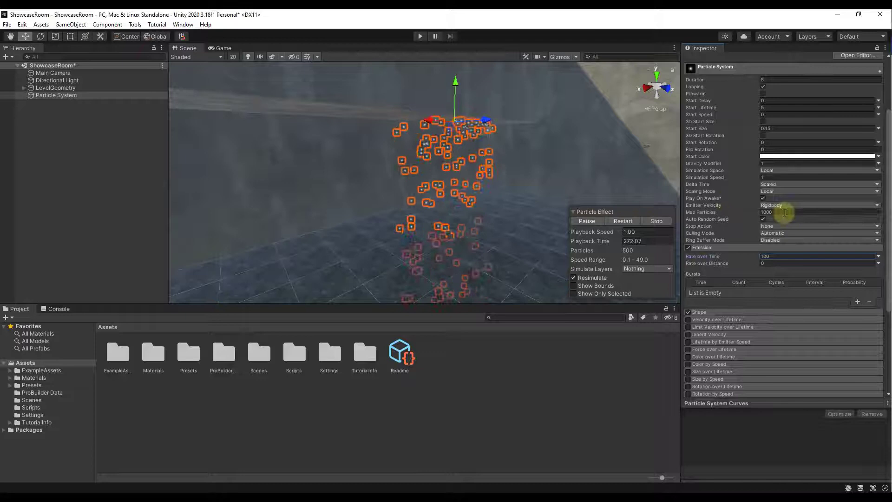
pyautogui.moveTo(734, 213)
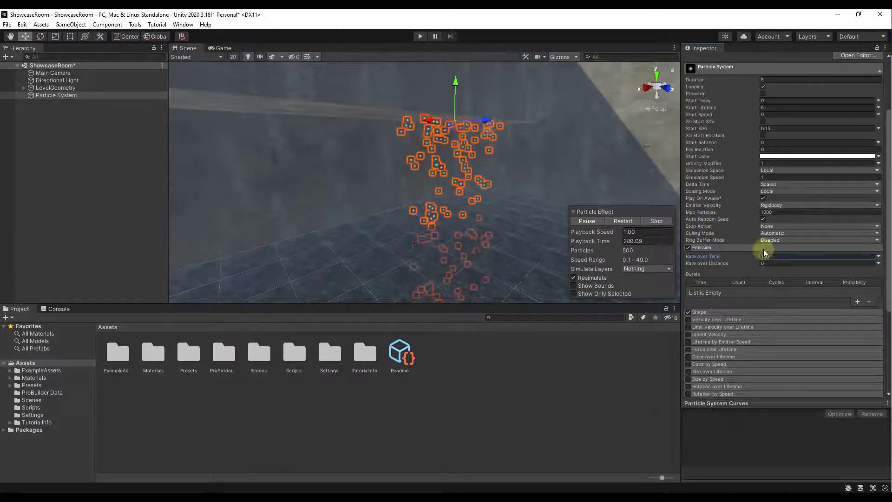
pyautogui.click(751, 254)
pyautogui.write('50')
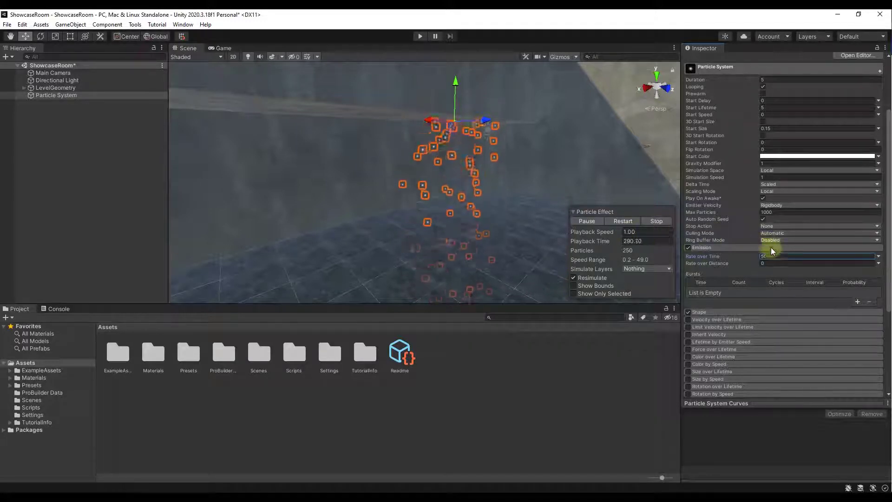
pyautogui.scroll(-3, 738, 195)
# Step: Enable the Collision module and switch its Type from Planes to World
pyautogui.scroll(-2, 745, 184)
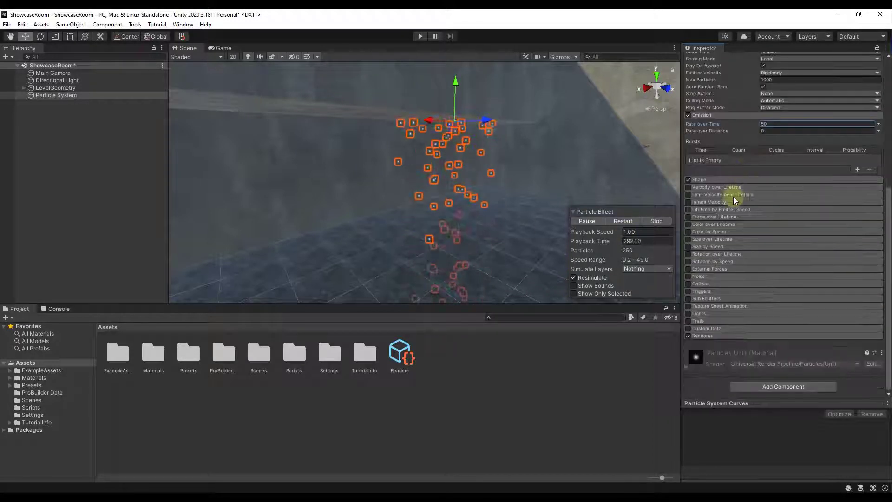
pyautogui.click(695, 284)
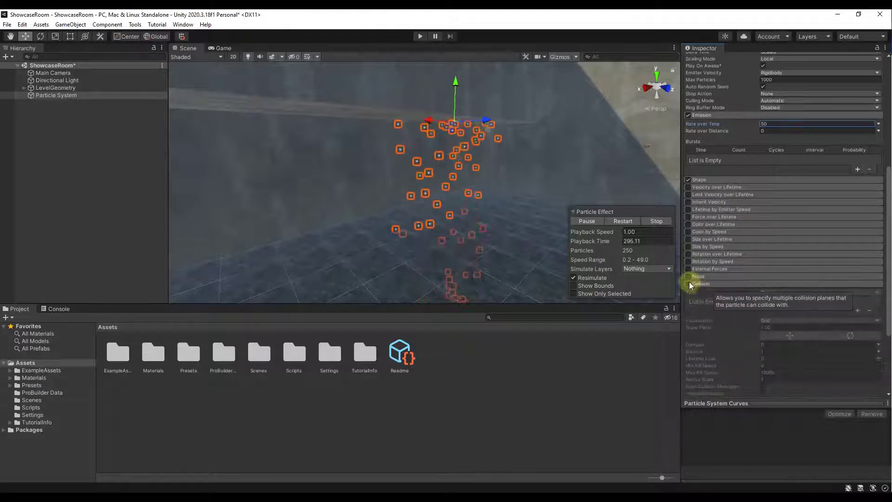
pyautogui.click(688, 283)
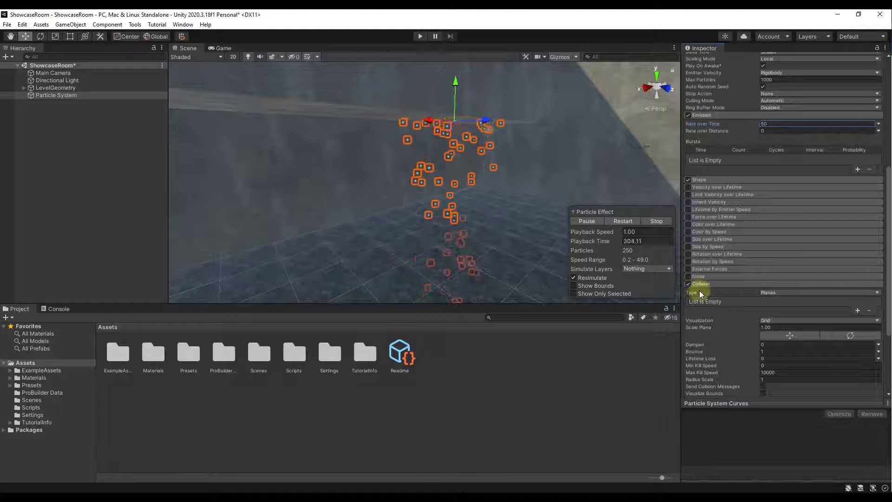
pyautogui.click(766, 293)
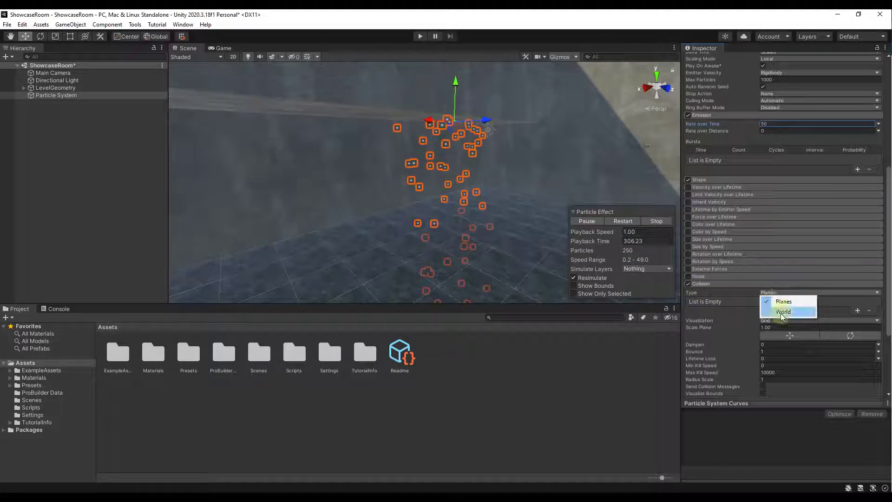
pyautogui.click(781, 313)
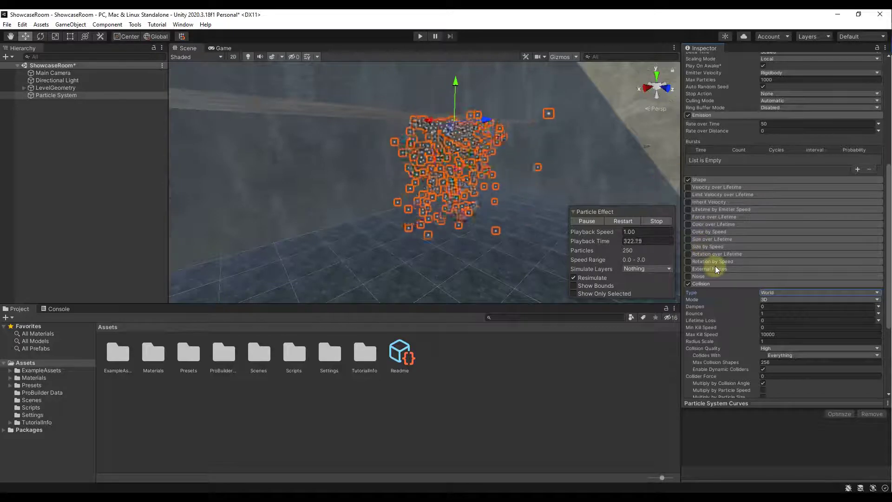
# Step: Set Collision Bounce to 0 and Dampen to 1 so flakes rest on the floor
pyautogui.click(764, 313)
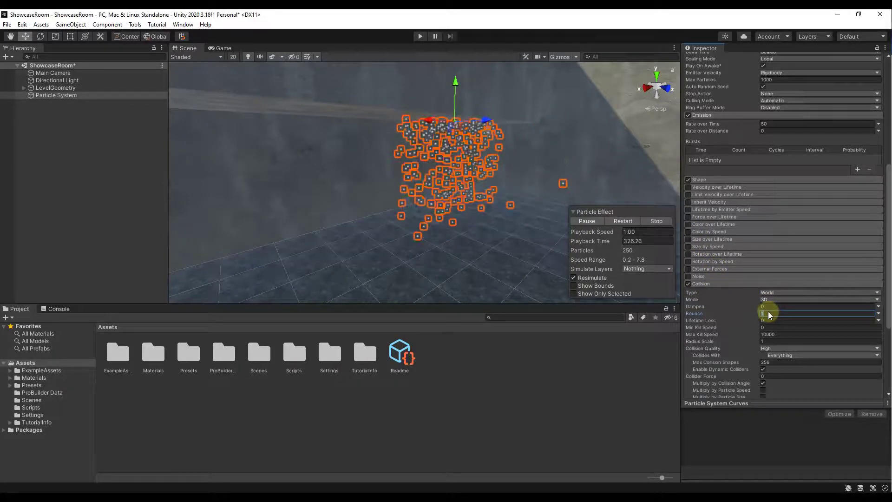
pyautogui.write('0')
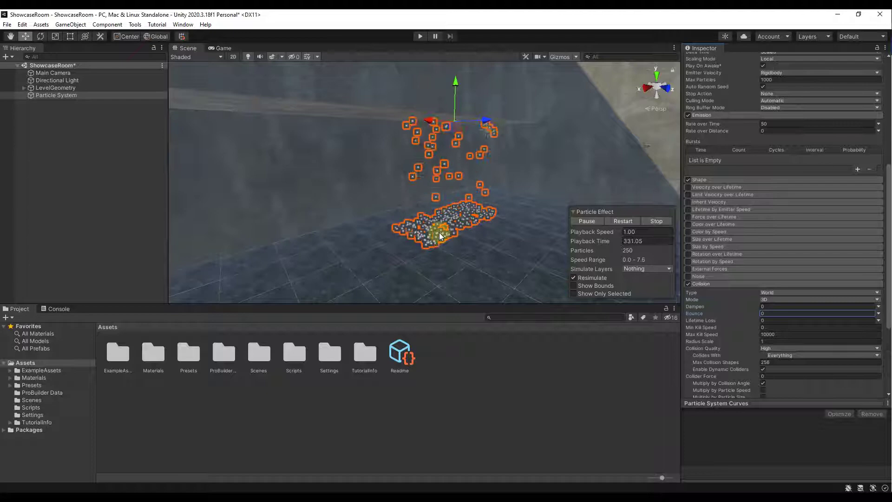
pyautogui.keyDown('alt'); pyautogui.moveTo(448, 231); pyautogui.dragTo(447, 258); pyautogui.keyUp('alt')
pyautogui.scroll(5, 477, 271)
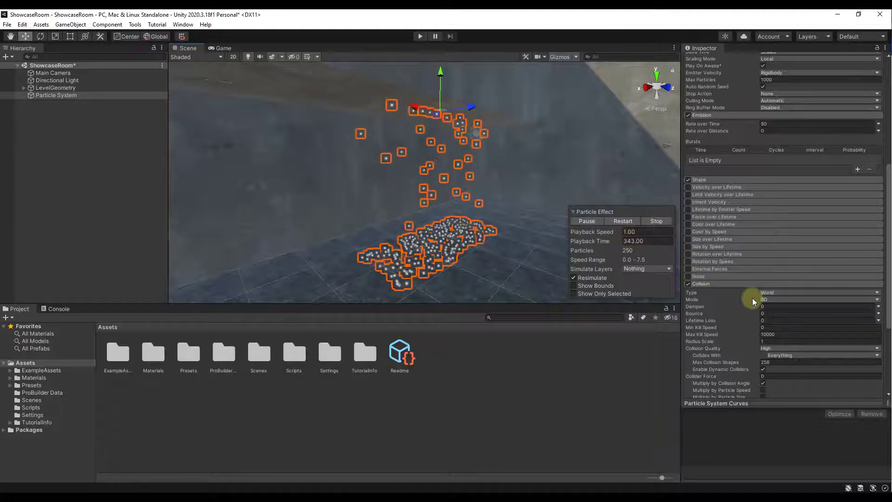
pyautogui.click(769, 306)
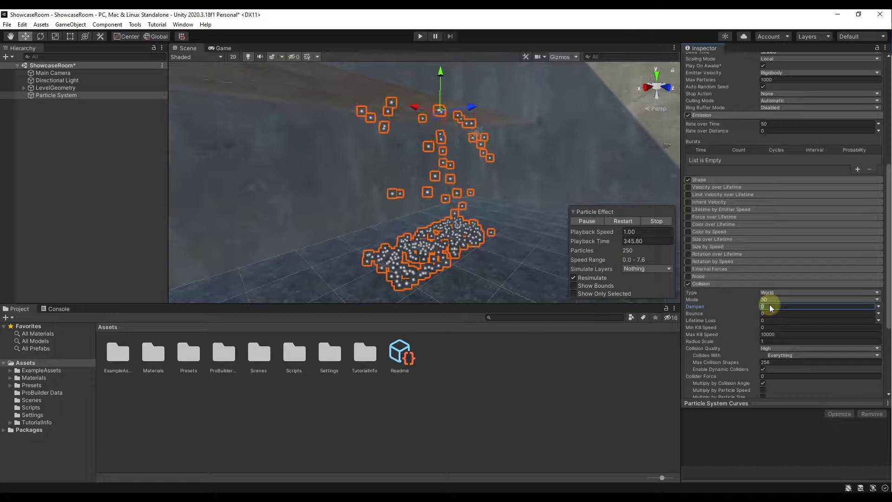
pyautogui.write('1')
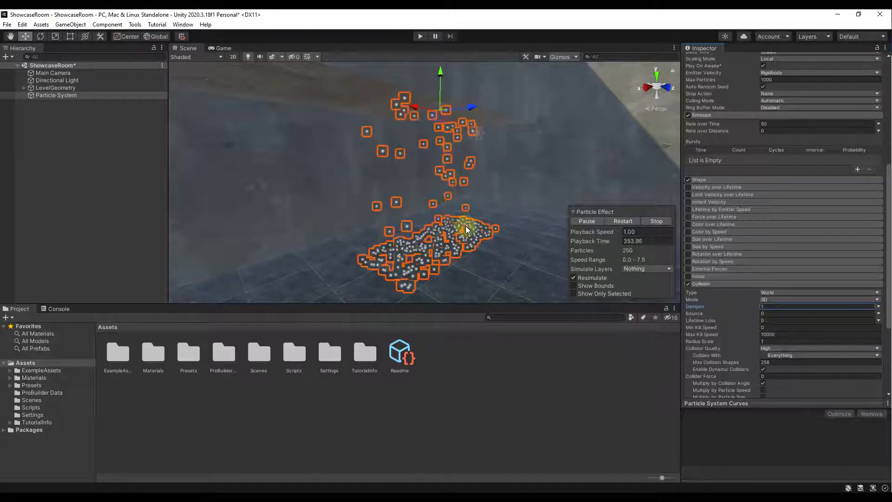
pyautogui.moveTo(466, 226); pyautogui.dragTo(467, 191, button='right')
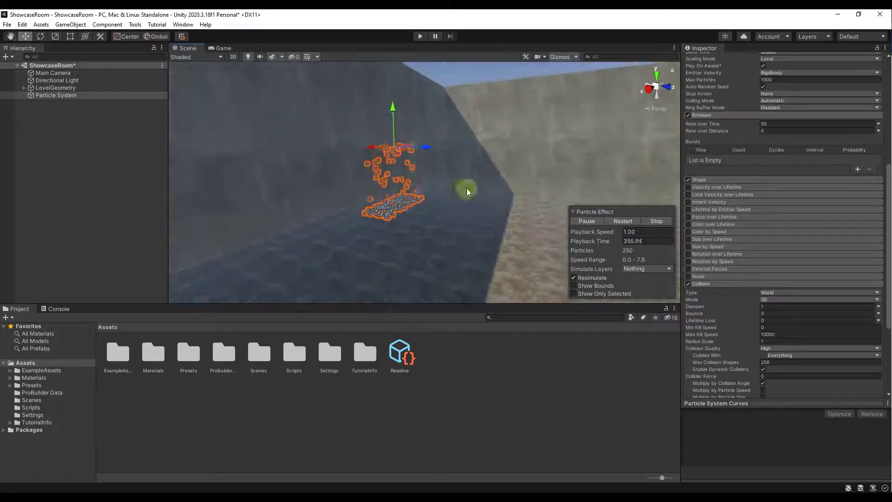
# Step: Move the emitter over the corridor and, with collision off, stretch its box to 5.3, 0.04, 8.59
pyautogui.moveTo(428, 146); pyautogui.dragTo(597, 159)
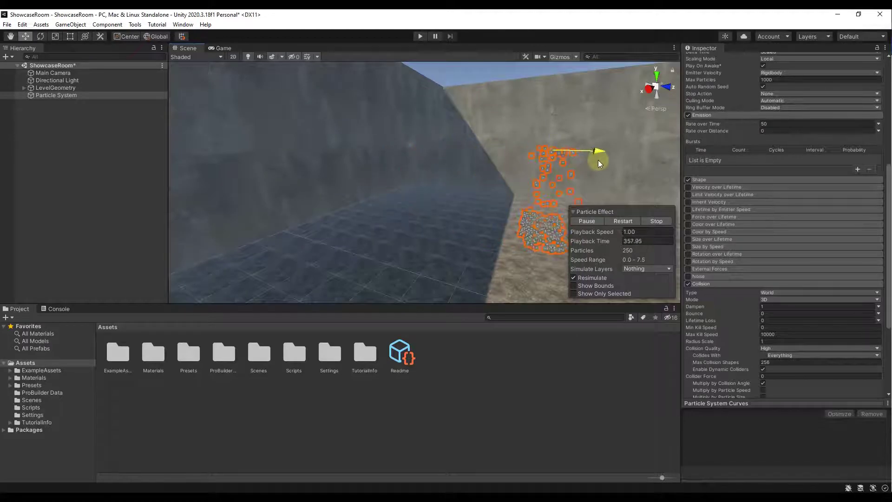
pyautogui.moveTo(597, 159); pyautogui.dragTo(560, 179, button='right')
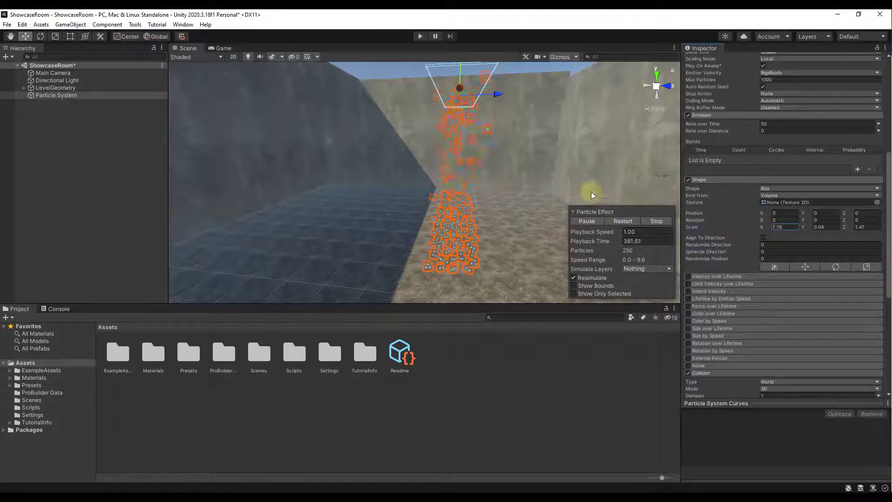
pyautogui.click(688, 373)
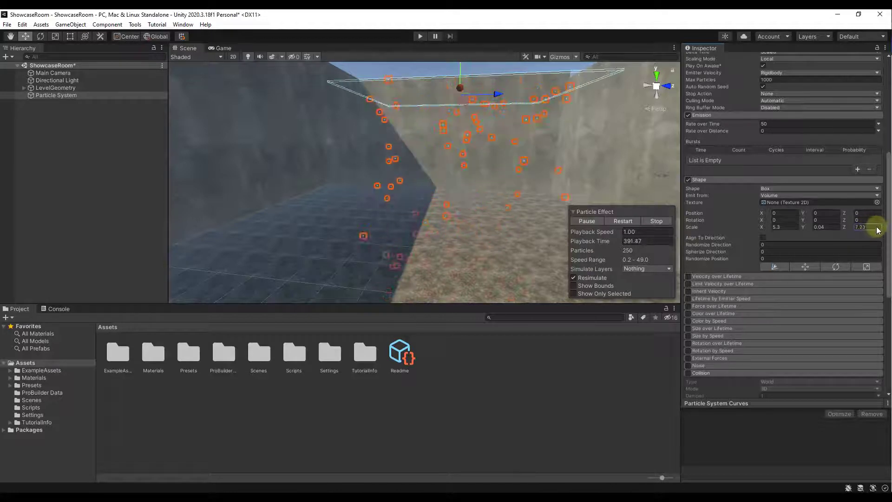
pyautogui.moveTo(877, 231); pyautogui.dragTo(9, 231)
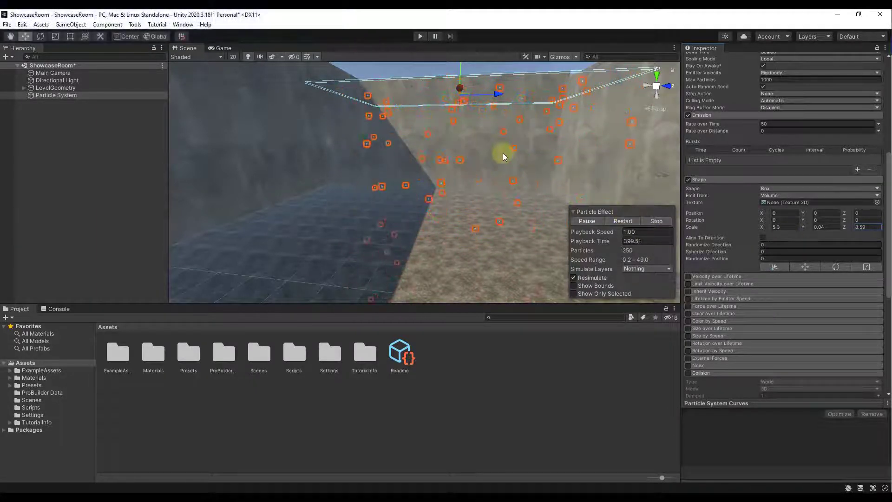
# Step: Turn particle collision back on and check the snow piling up on the floor
pyautogui.moveTo(503, 152)
pyautogui.keyDown('alt'); pyautogui.mouseDown()
pyautogui.moveTo(511, 157)
pyautogui.moveTo(504, 154)
pyautogui.mouseUp(); pyautogui.keyUp('alt')
pyautogui.click(689, 373)
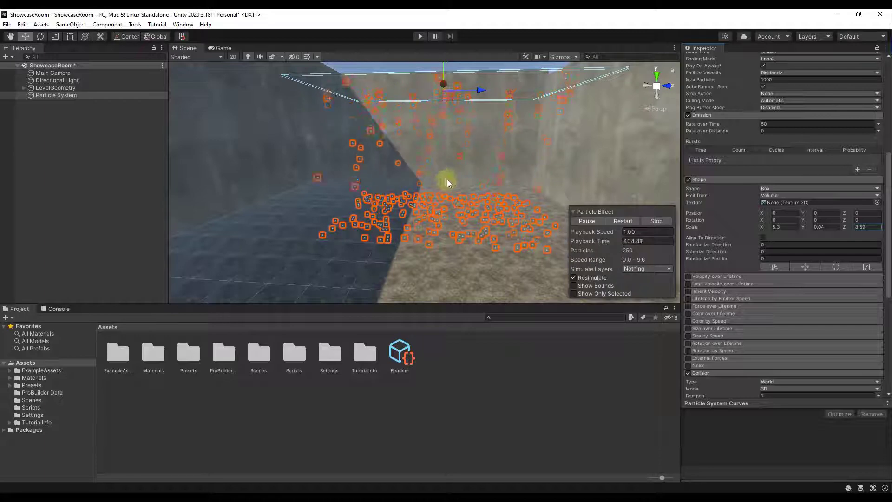
pyautogui.keyDown('alt'); pyautogui.moveTo(467, 190); pyautogui.dragTo(486, 171); pyautogui.keyUp('alt')
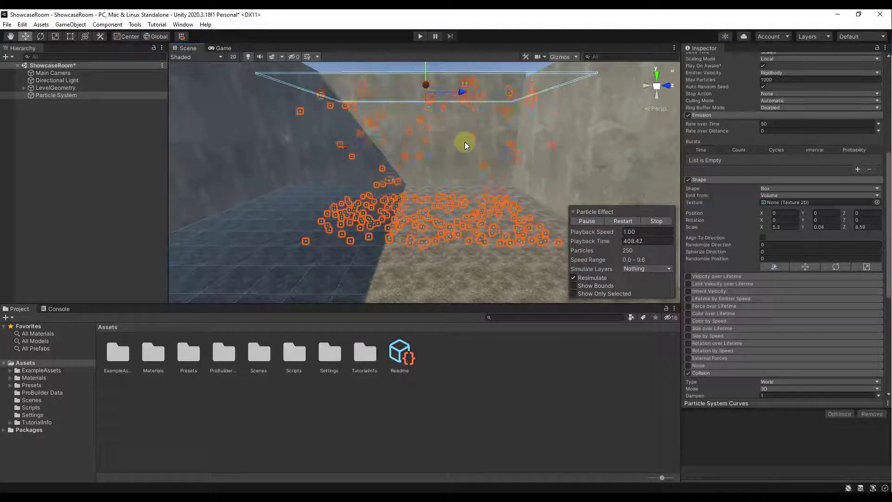
pyautogui.keyDown('alt'); pyautogui.moveTo(475, 166); pyautogui.dragTo(528, 175); pyautogui.keyUp('alt')
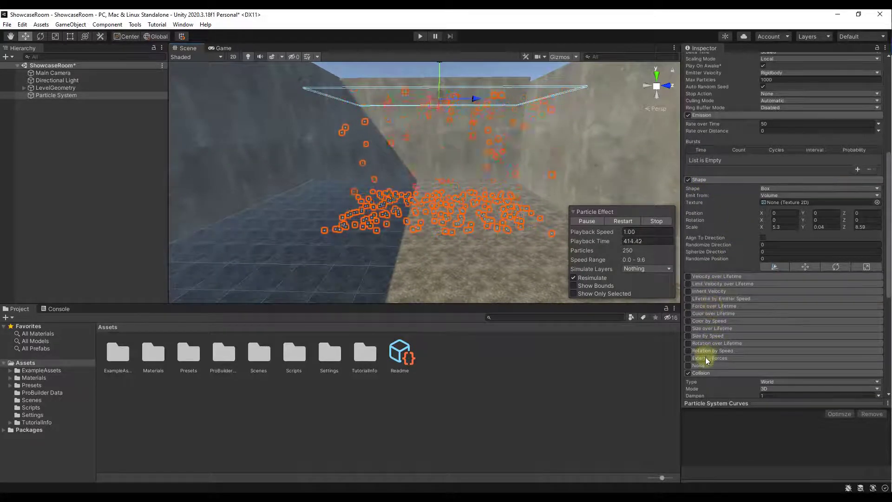
pyautogui.click(703, 374)
# Step: Set the snow emitter's Rate over Time to 100 and Max Particles to 1500
pyautogui.click(774, 123)
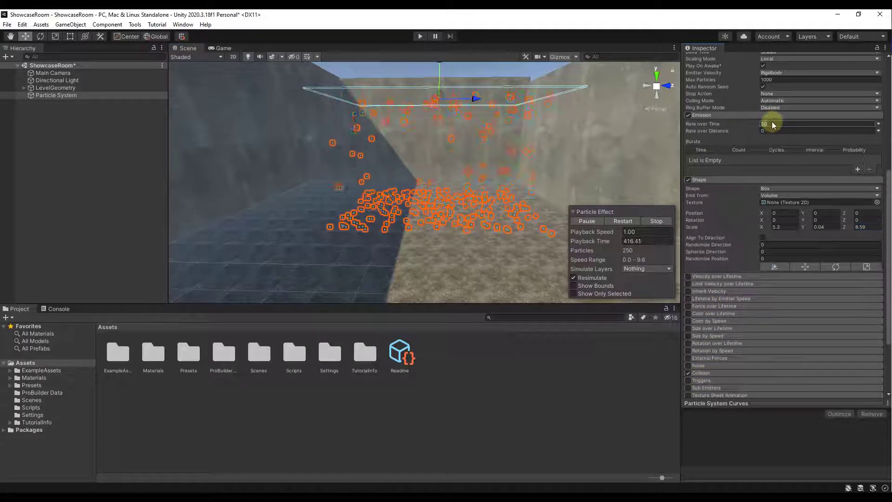
pyautogui.write('5')
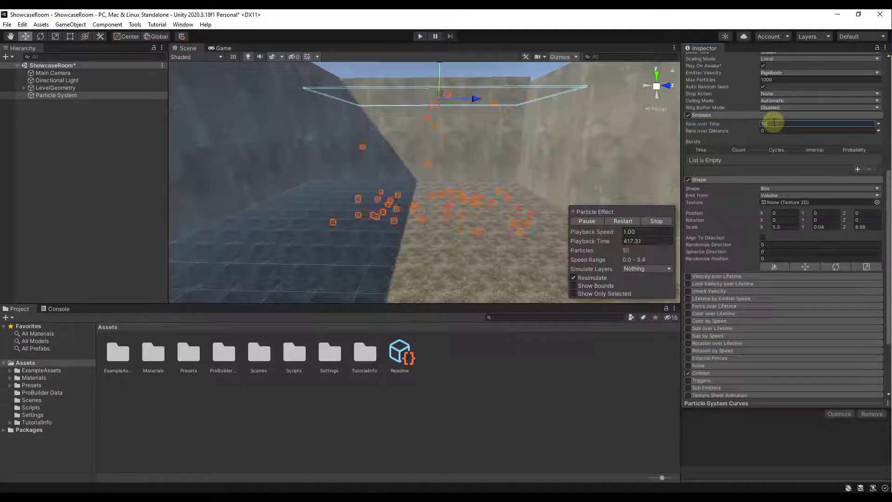
pyautogui.write('0')
pyautogui.click(780, 80)
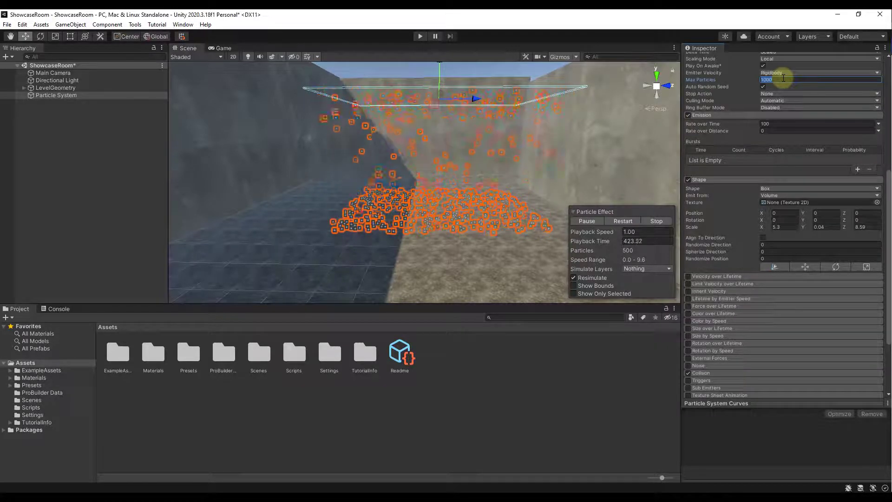
pyautogui.write('15')
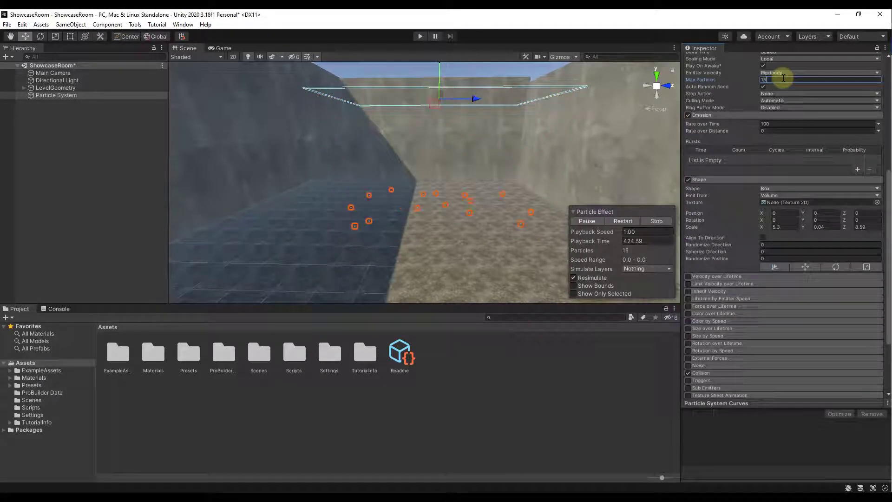
pyautogui.write('0')
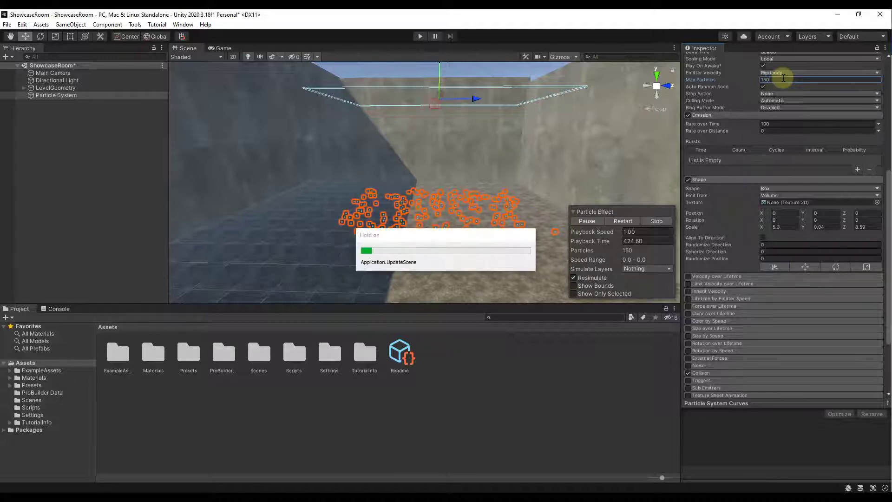
pyautogui.write('0')
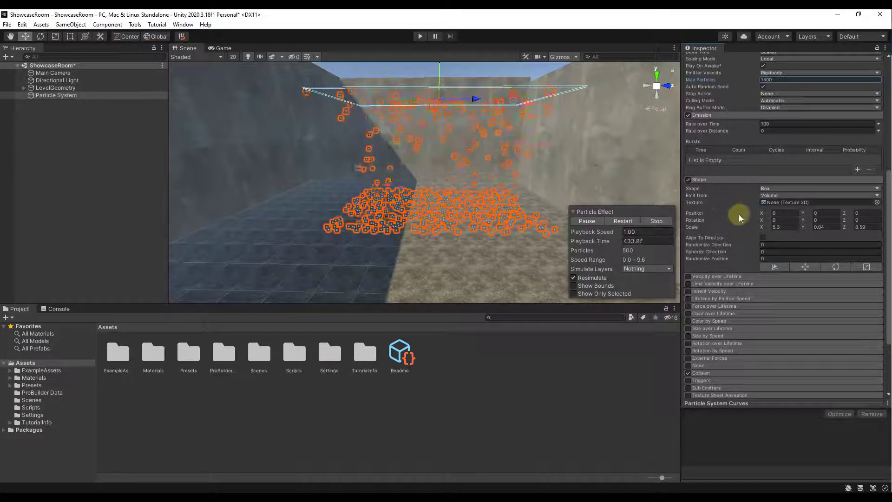
# Step: Enable the Noise module on the snow particles and set its Strength to 0.25
pyautogui.scroll(-3, 740, 214)
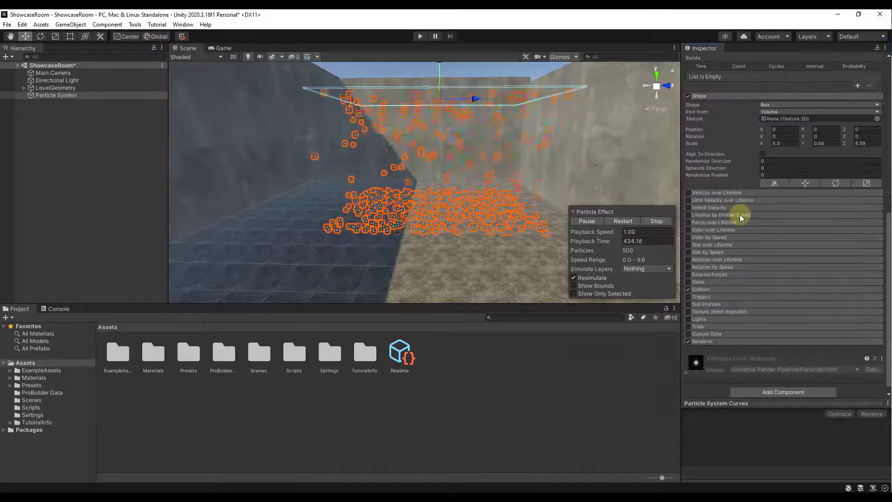
pyautogui.click(696, 282)
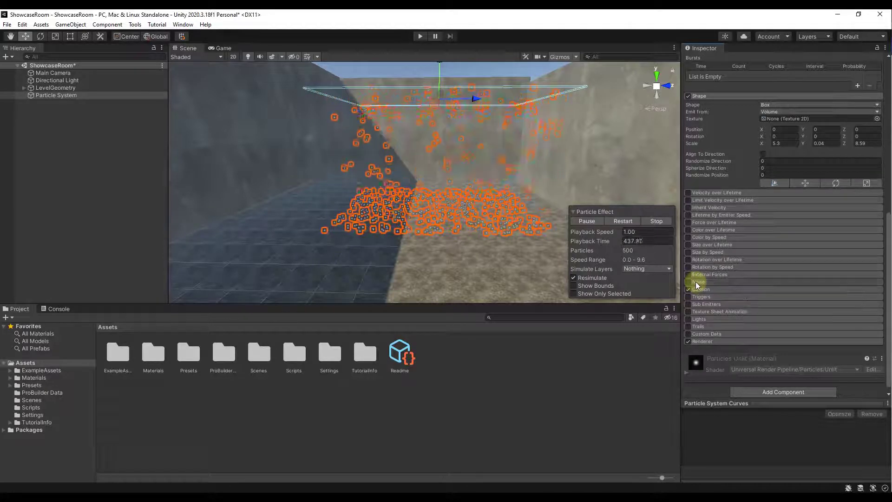
pyautogui.scroll(-4, 697, 282)
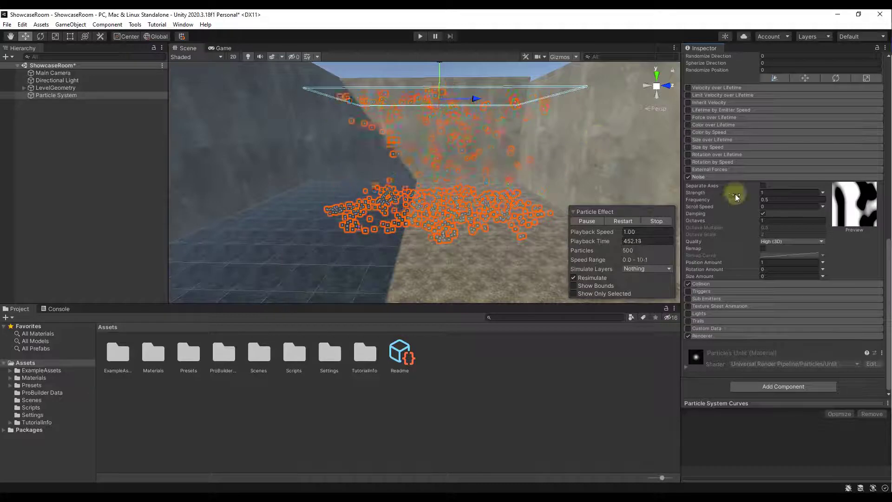
pyautogui.click(767, 191)
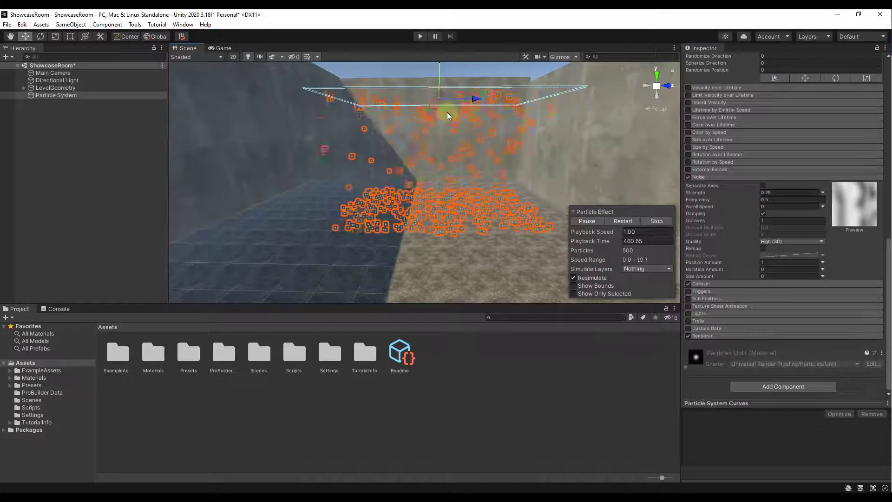
pyautogui.click(499, 69)
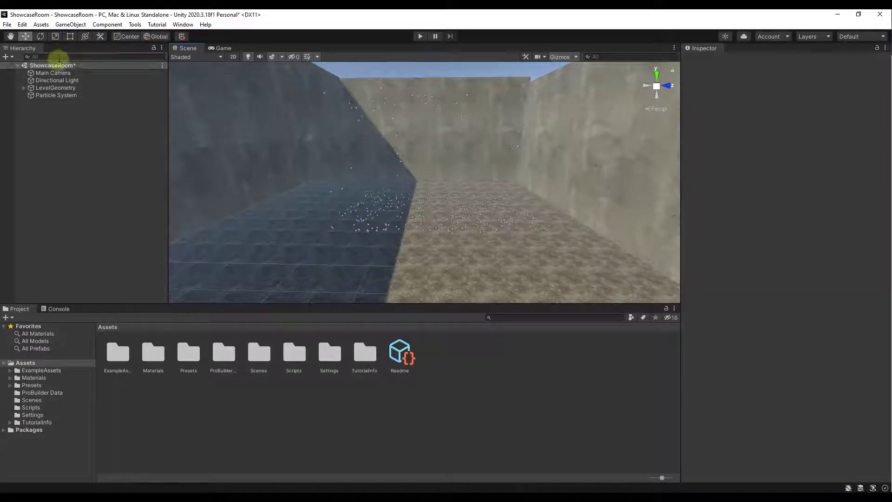
pyautogui.click(48, 73)
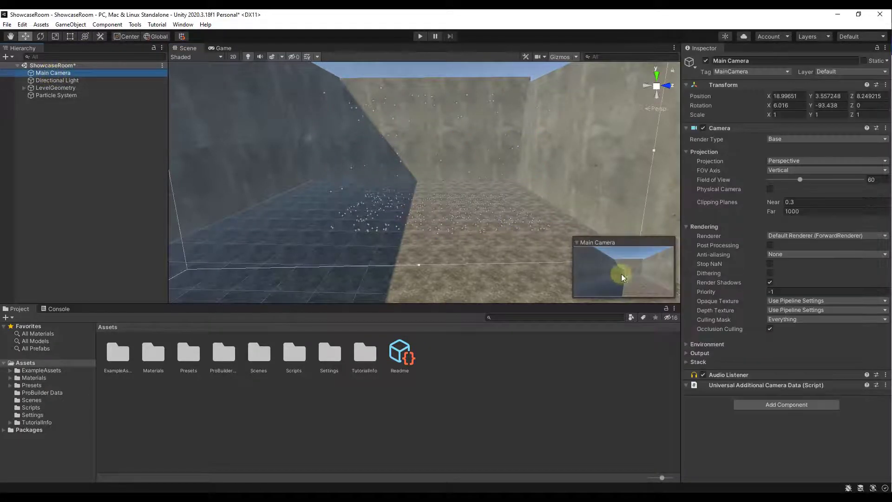
pyautogui.click(419, 37)
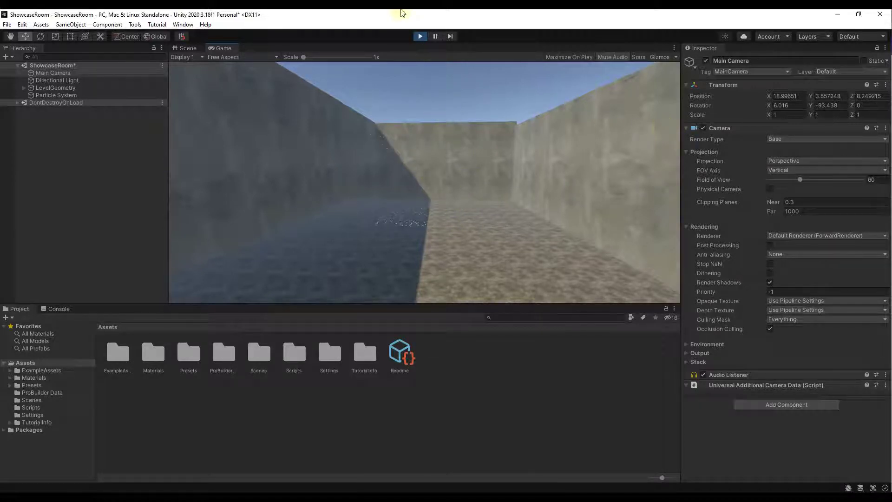
pyautogui.click(420, 38)
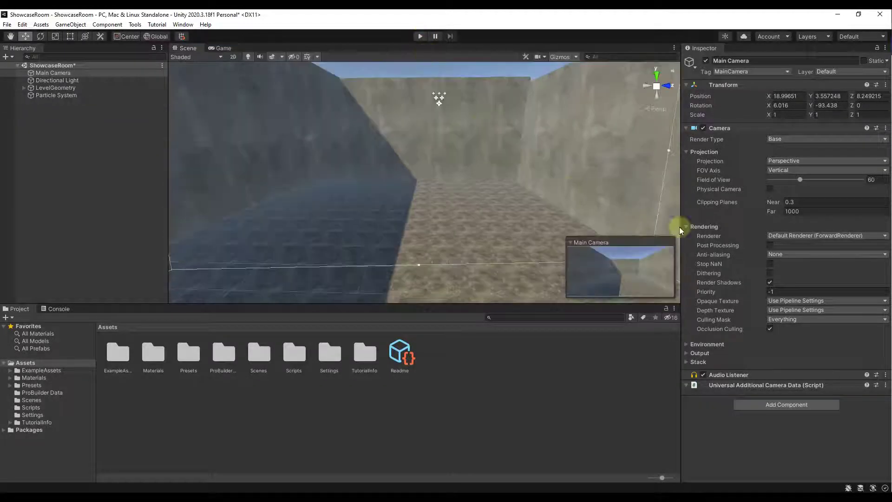
# Step: Reselect the Particle System, edit its Start Size, and enter play mode to watch the snow
pyautogui.click(440, 96)
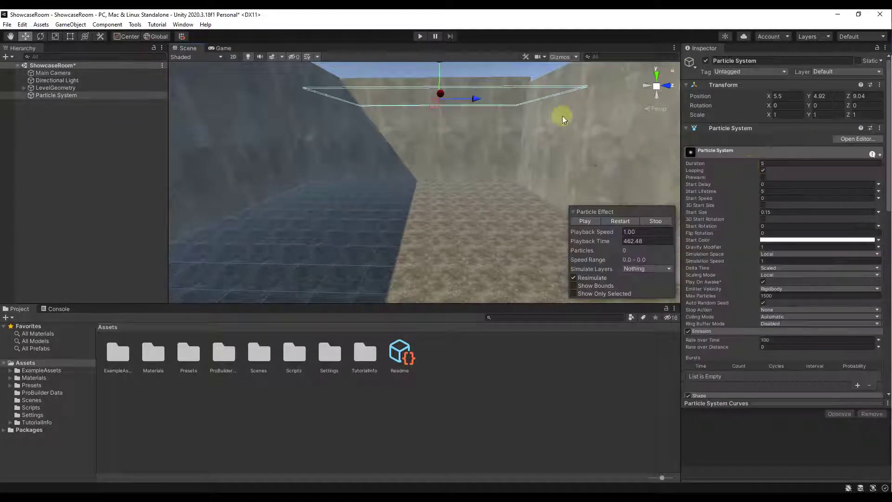
pyautogui.click(779, 212)
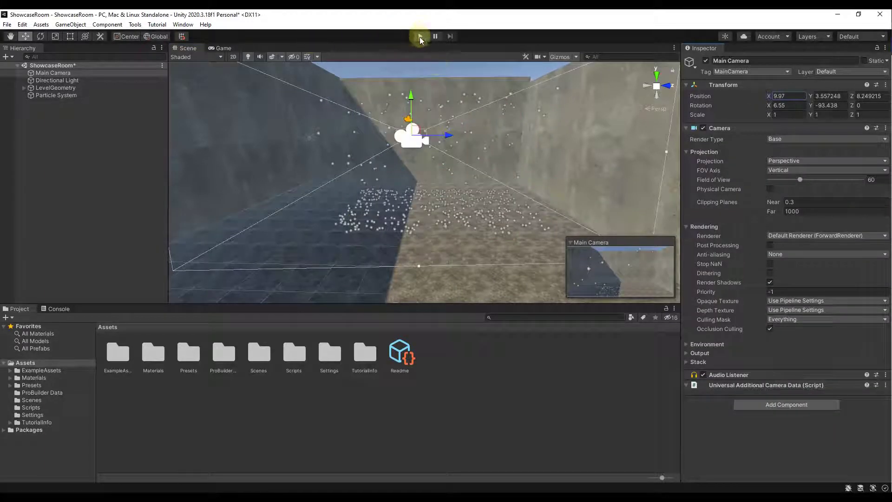
pyautogui.click(420, 38)
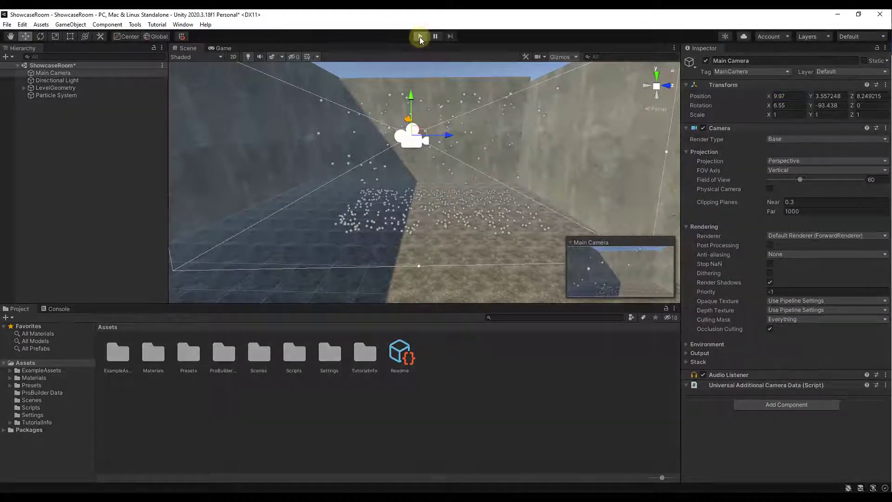